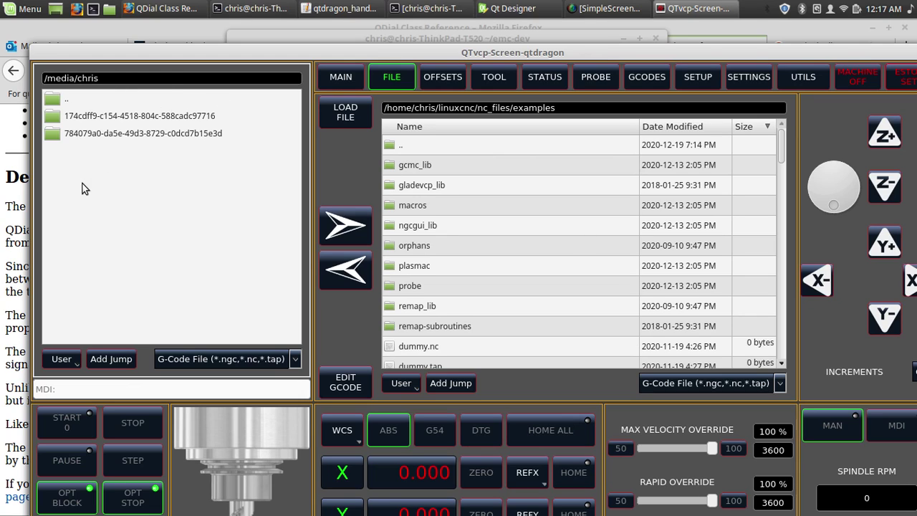
Step: Browse the media file list up to /media, jump to the user folder, and select test1.ngc
double_click(71, 101)
double_click(74, 119)
double_click(74, 98)
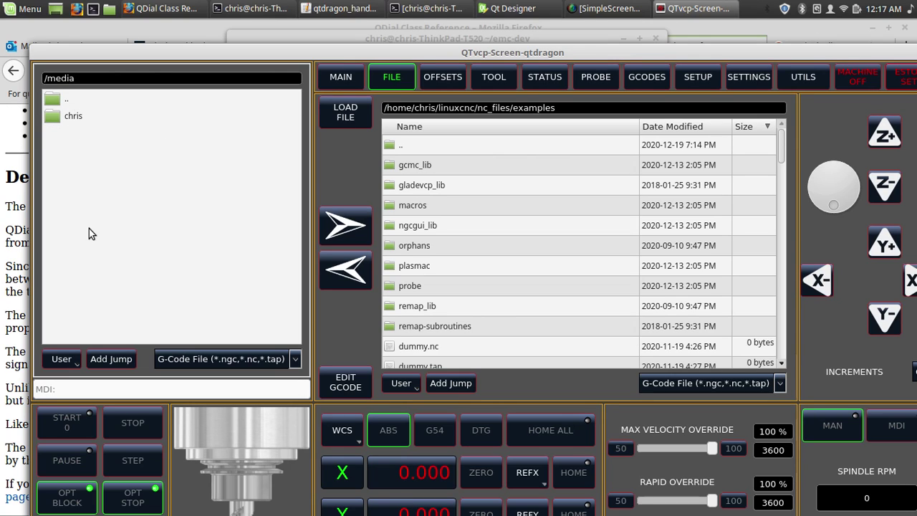
click(69, 358)
click(91, 188)
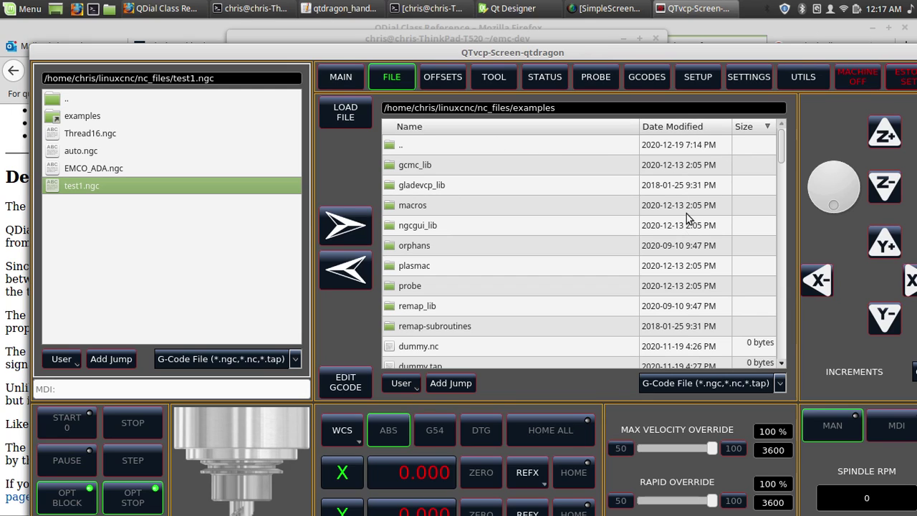
Step: Select dummy.nc in the examples folder and sort its file list by name in both directions, ending in alphabetical order
click(423, 347)
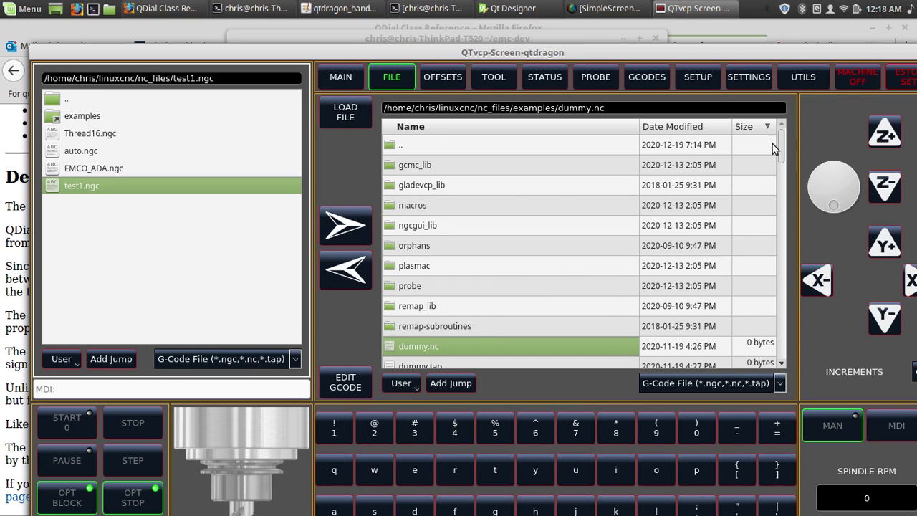
scroll(781, 175, down, 3)
drag(781, 178, 772, 145)
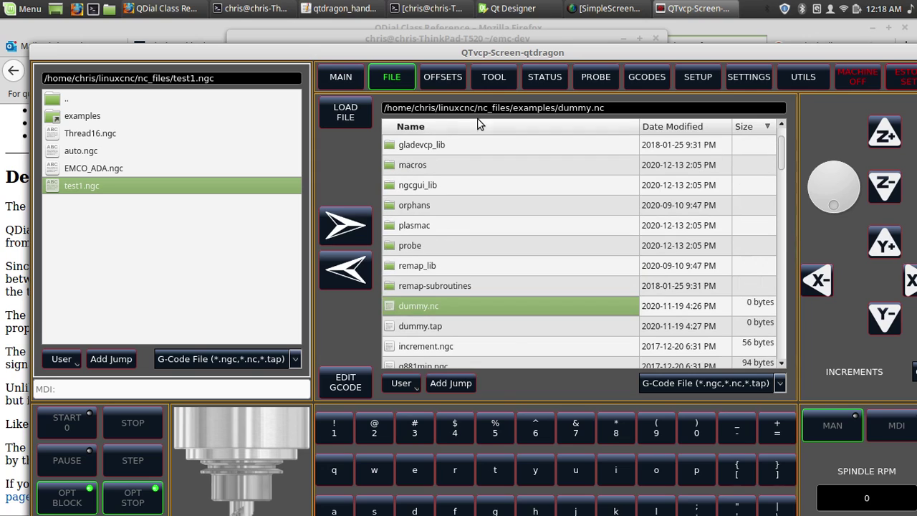
click(443, 126)
click(442, 126)
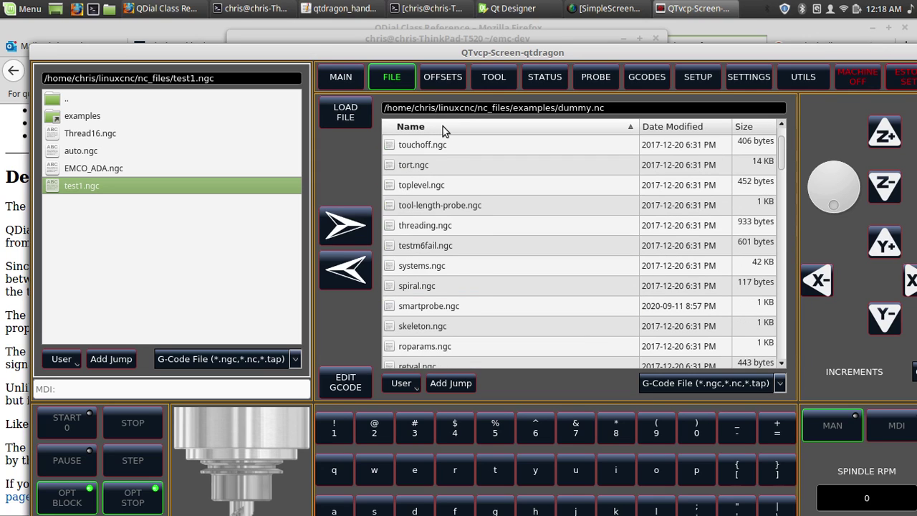
click(443, 126)
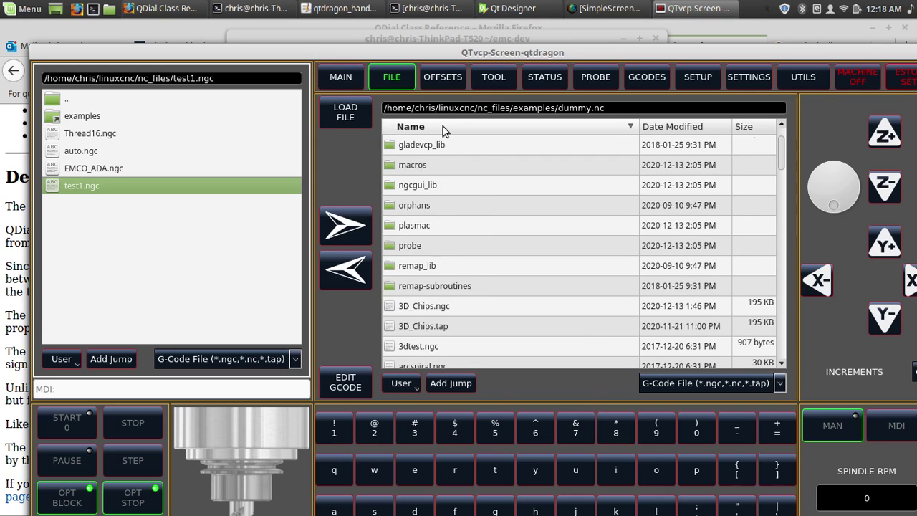
Step: Sort the examples list by date modified, by size, and by name again, and select 3D_Chips.tap
click(698, 127)
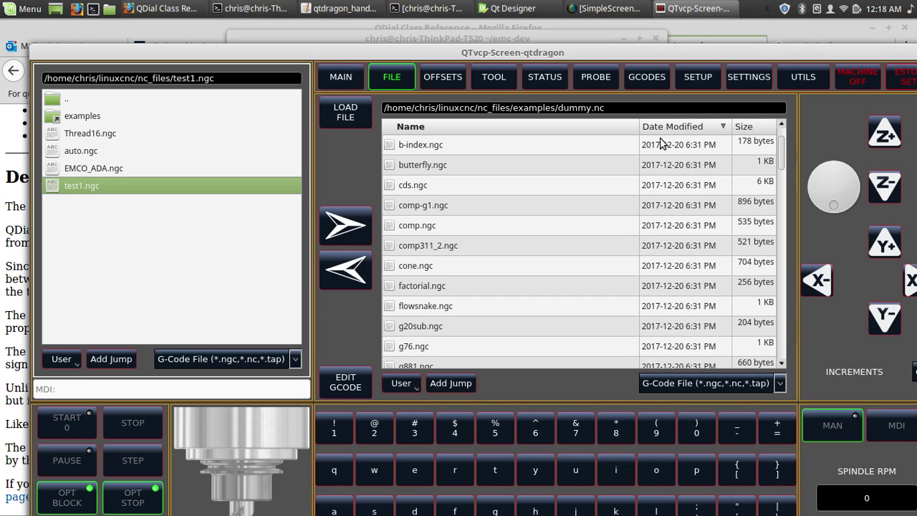
click(527, 143)
click(758, 130)
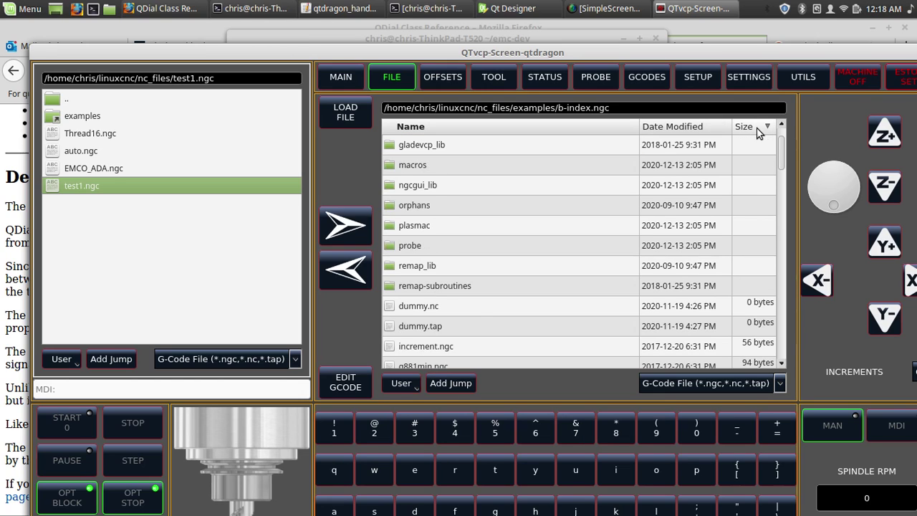
click(758, 130)
click(666, 126)
click(506, 123)
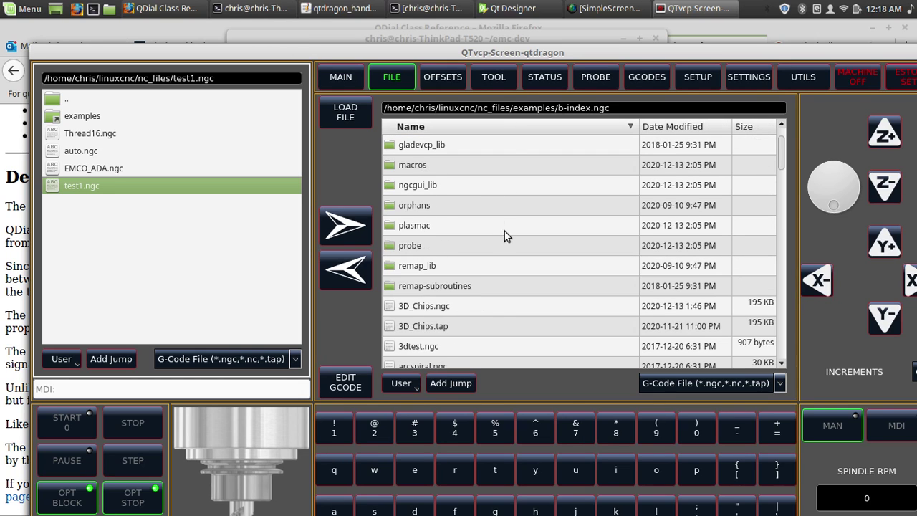
click(501, 327)
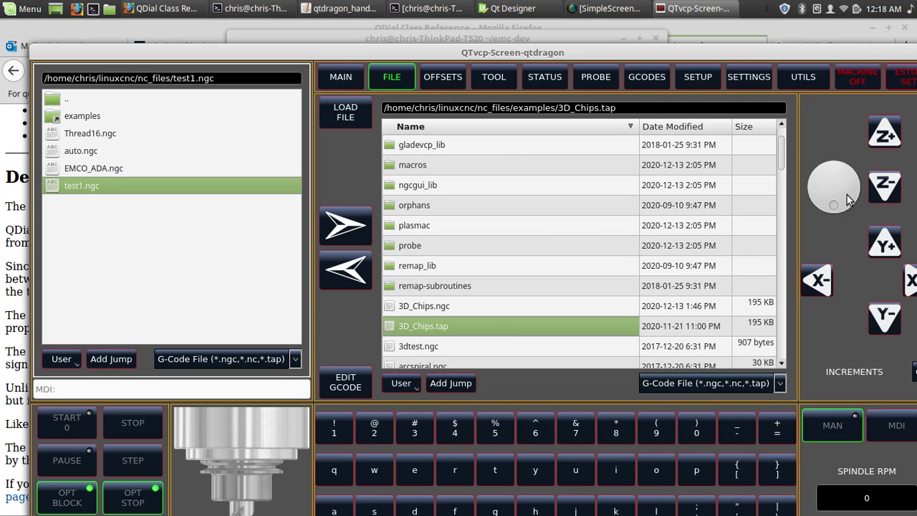
Step: Examine how turning the round dial moves the selection between the first entry and the end of the examples list
scroll(848, 199, up, 5)
scroll(847, 199, down, 12)
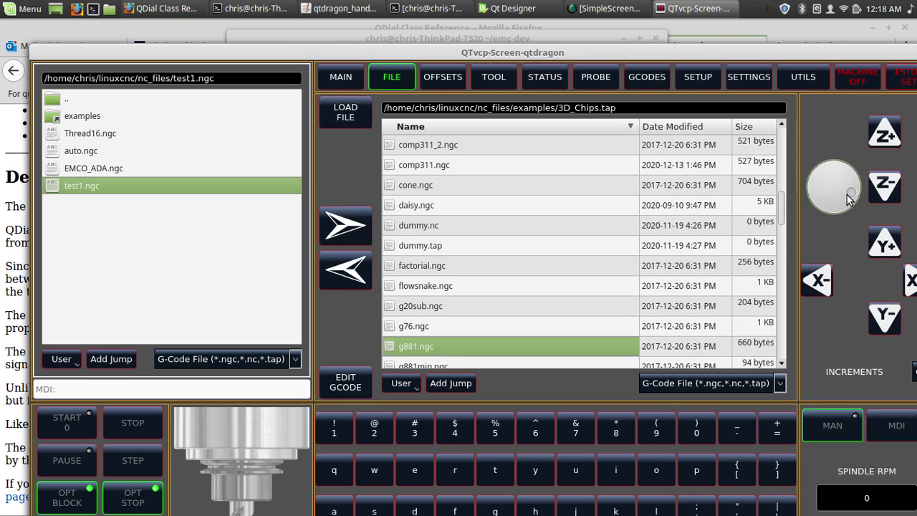
scroll(847, 199, up, 15)
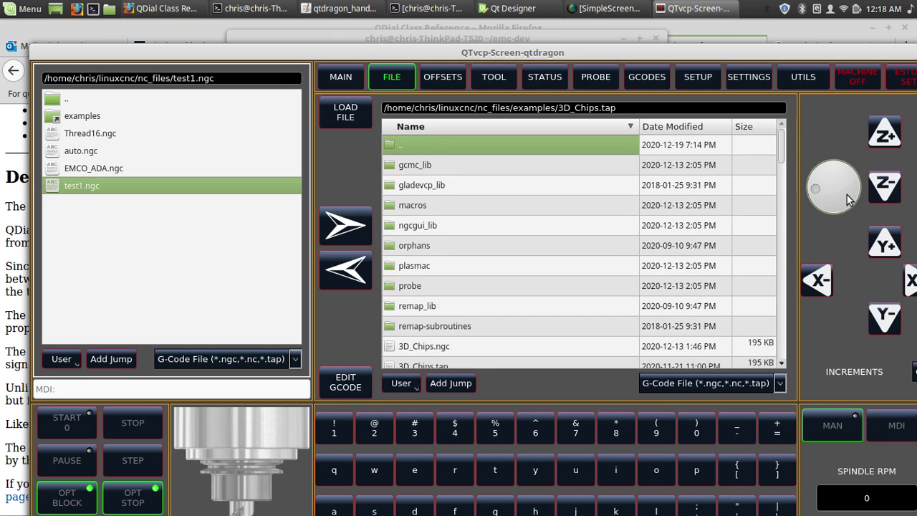
scroll(847, 199, down, 20)
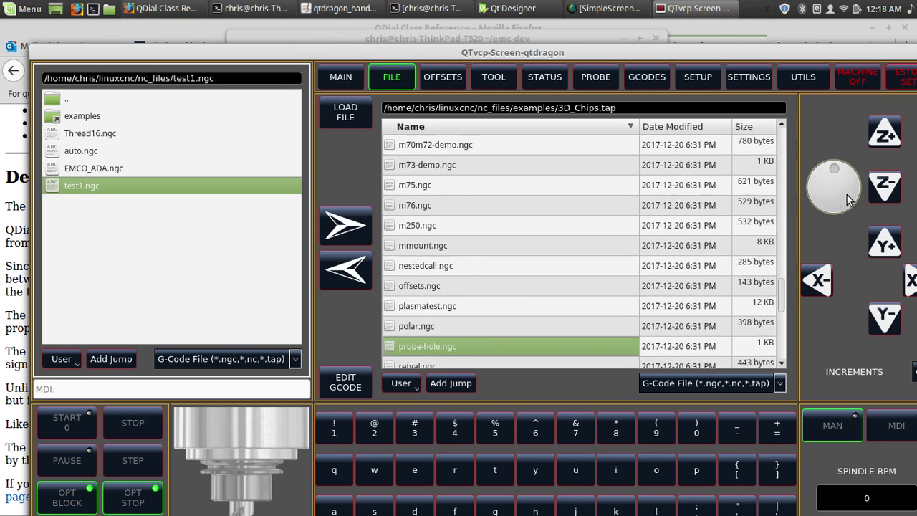
scroll(847, 199, up, 20)
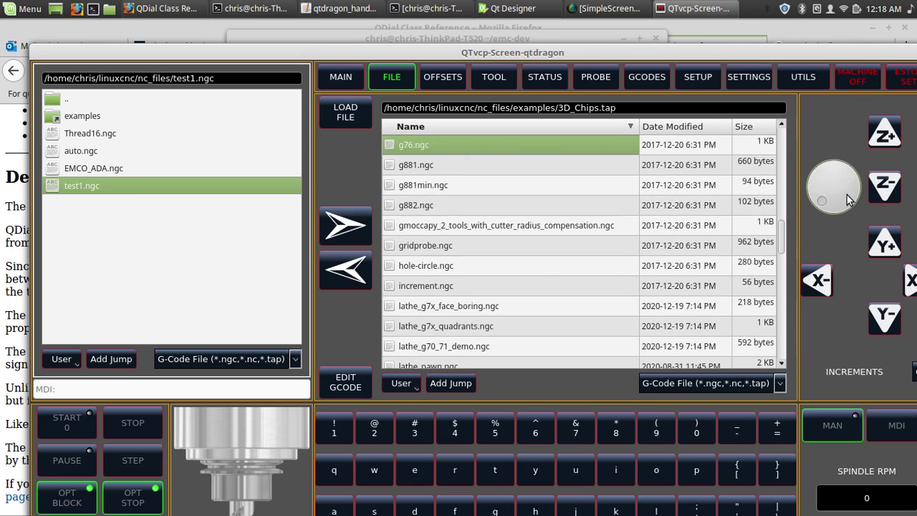
scroll(847, 199, up, 15)
scroll(848, 199, down, 20)
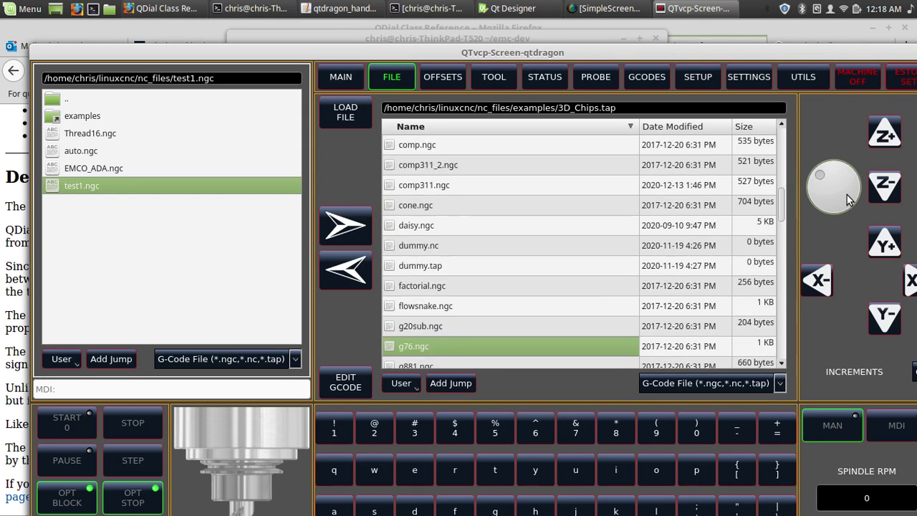
scroll(847, 199, down, 20)
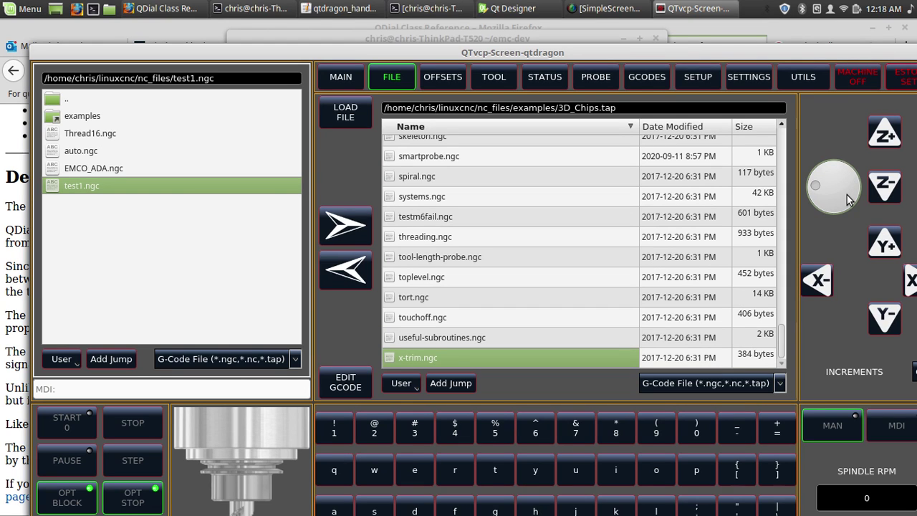
scroll(847, 199, up, 15)
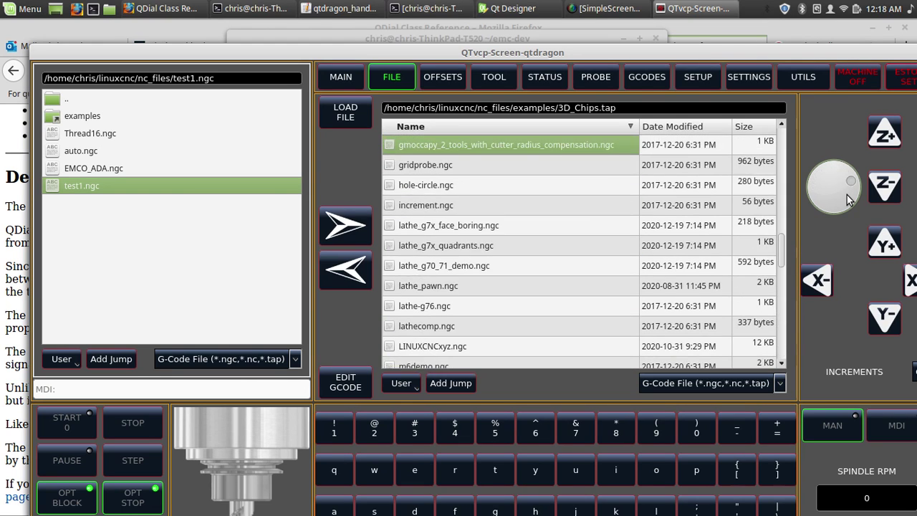
scroll(848, 199, down, 20)
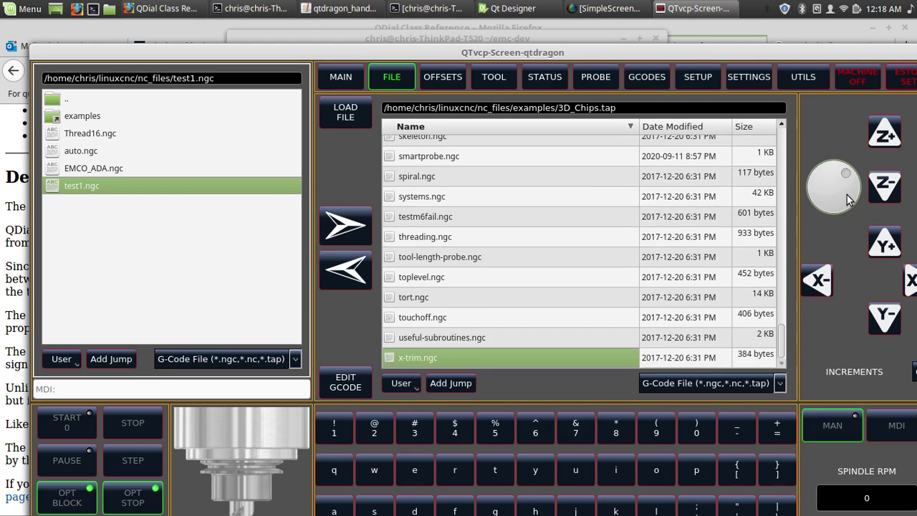
scroll(848, 199, up, 10)
scroll(847, 199, up, 20)
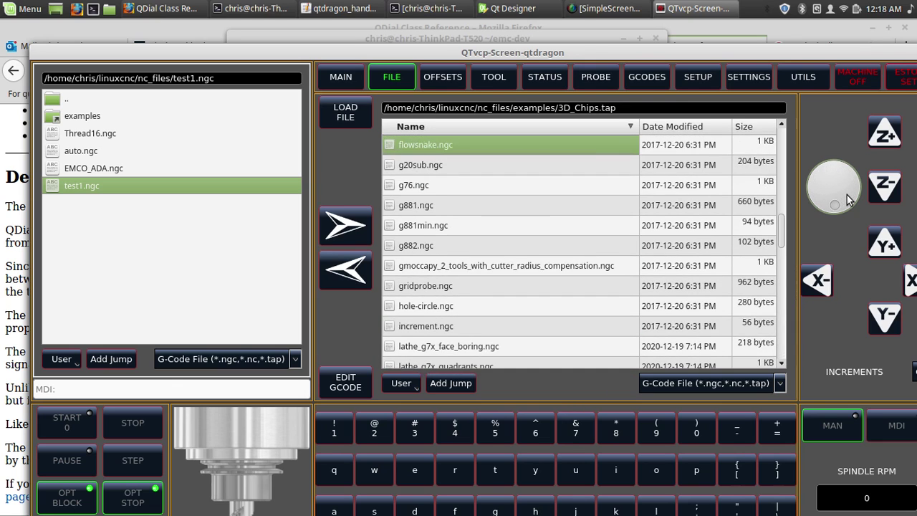
scroll(847, 199, up, 5)
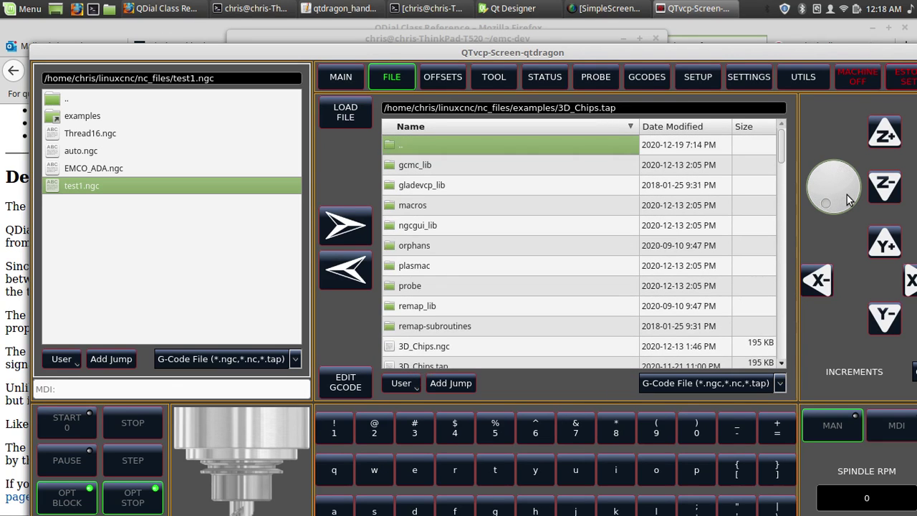
scroll(848, 199, down, 20)
scroll(848, 199, down, 20)
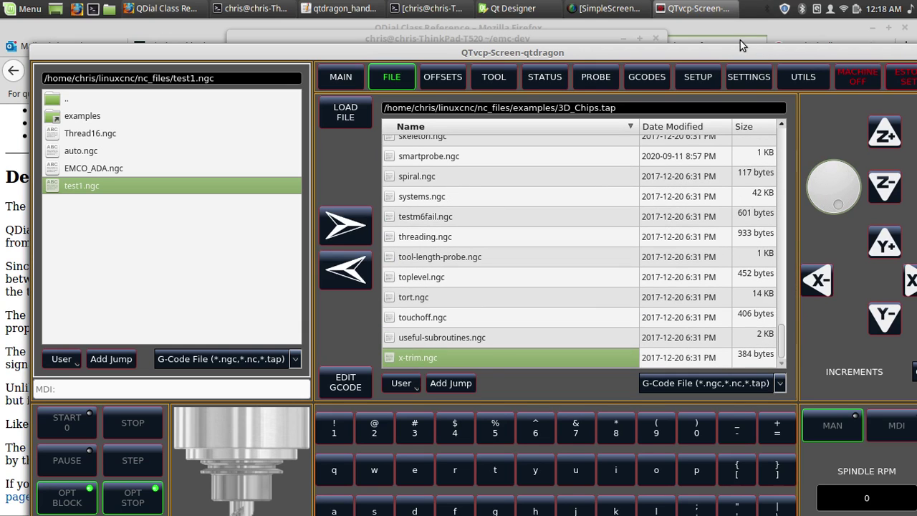
Step: Shift the QtDragon window so the jog and mode controls are in view, and look through the examples list
drag(740, 52, 670, 49)
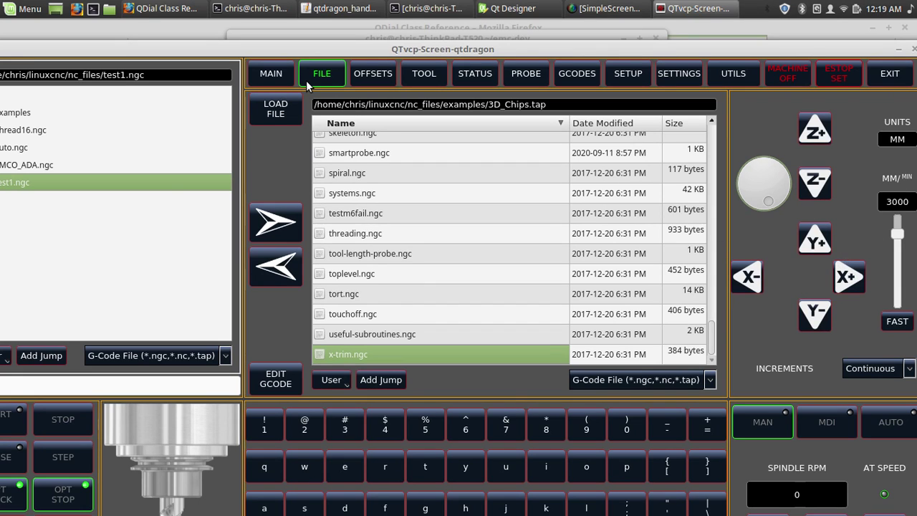
scroll(432, 198, up, 6)
scroll(433, 199, down, 8)
scroll(373, 220, up, 4)
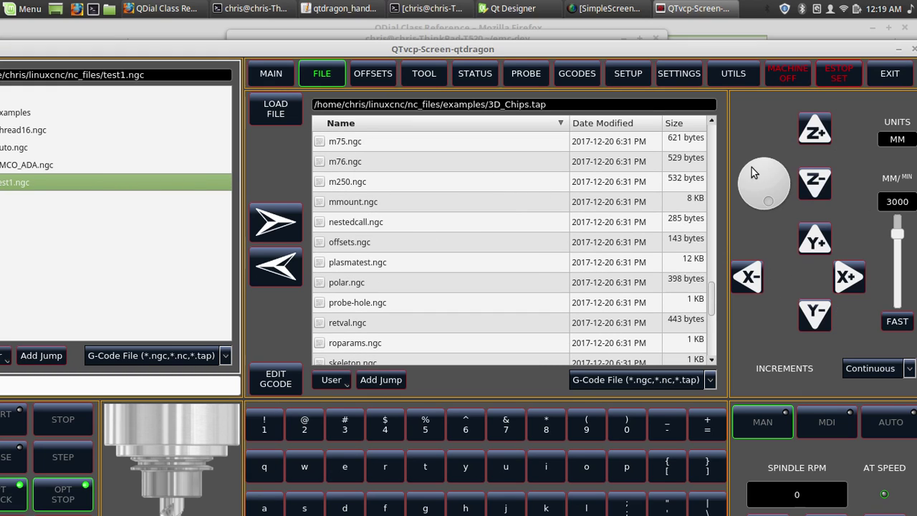
Step: Run the file highlight back and forth with the dial to examine its coarse and fine movement
scroll(771, 185, up, 3)
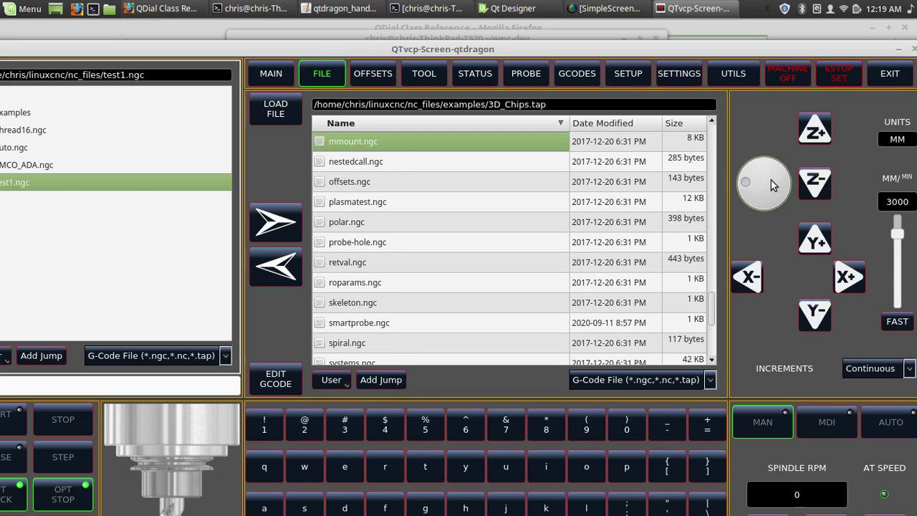
scroll(771, 185, down, 2)
scroll(771, 185, up, 10)
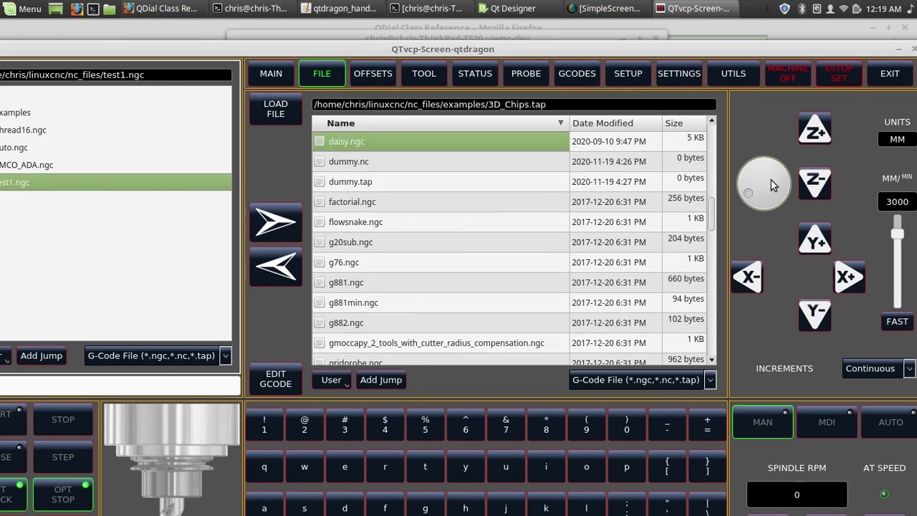
scroll(771, 184, down, 12)
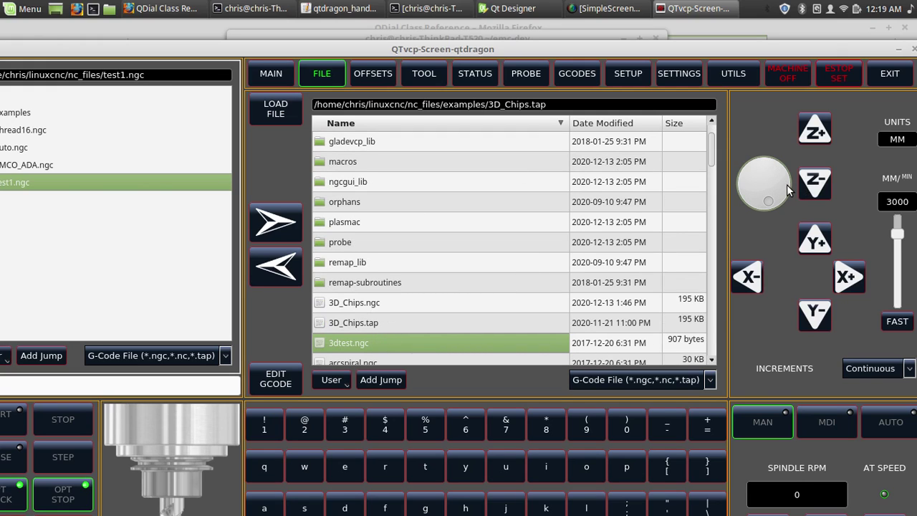
scroll(787, 190, down, 3)
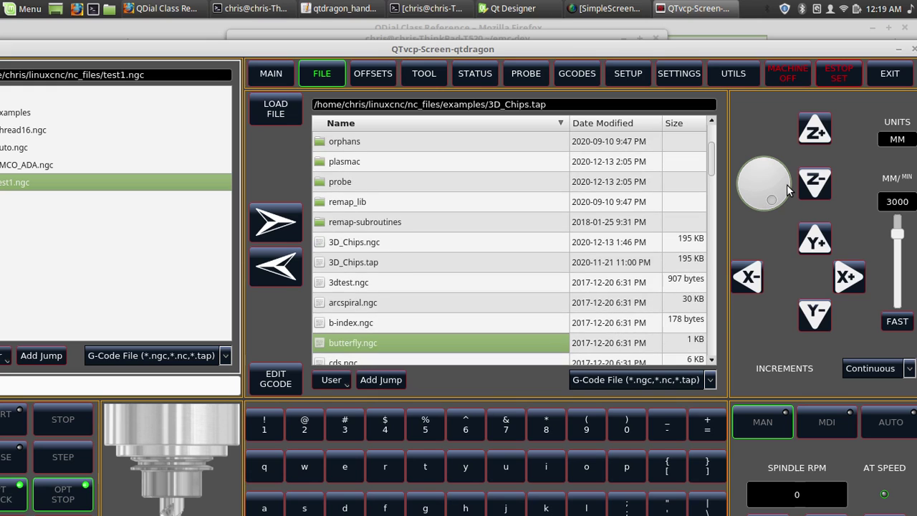
scroll(787, 189, up, 6)
scroll(787, 190, down, 20)
scroll(786, 190, up, 19)
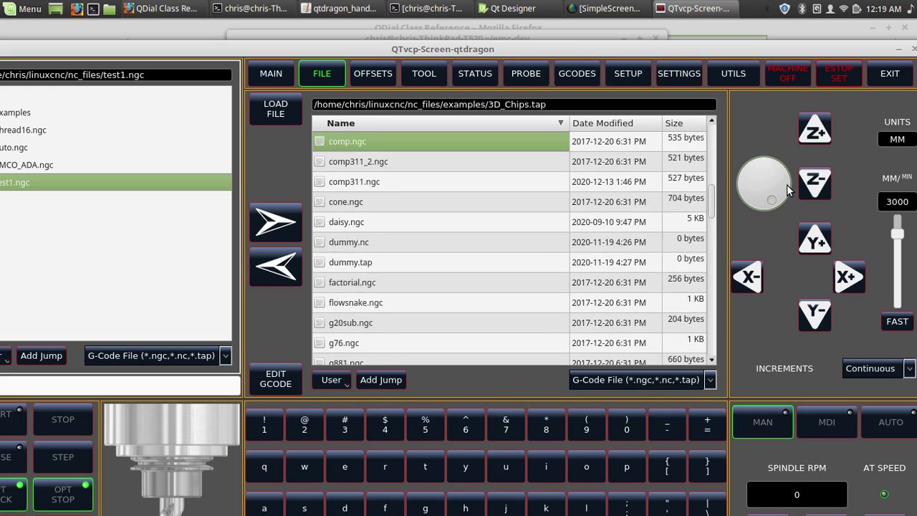
scroll(786, 190, down, 5)
scroll(786, 190, up, 2)
scroll(786, 190, up, 12)
scroll(786, 190, up, 3)
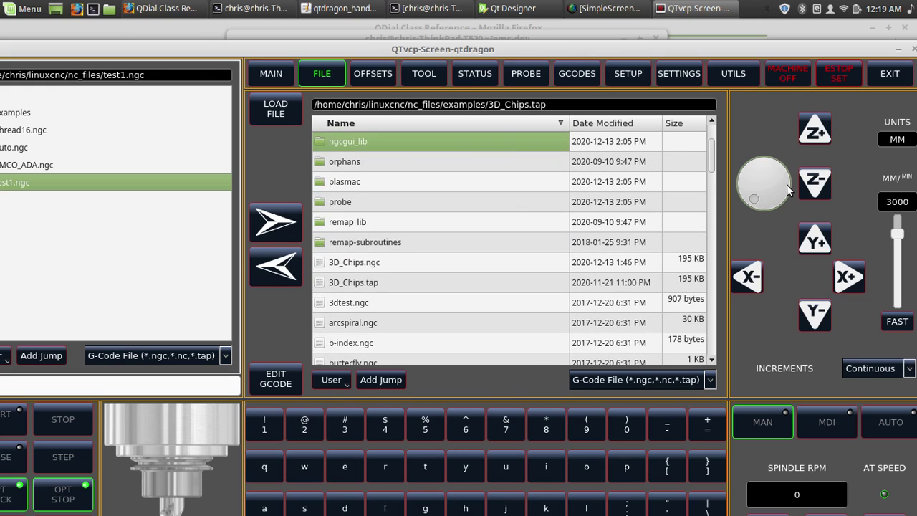
Step: Step the highlight to 3D_Chips.ngc with the dial and load that program
scroll(786, 190, down, 8)
scroll(786, 189, up, 3)
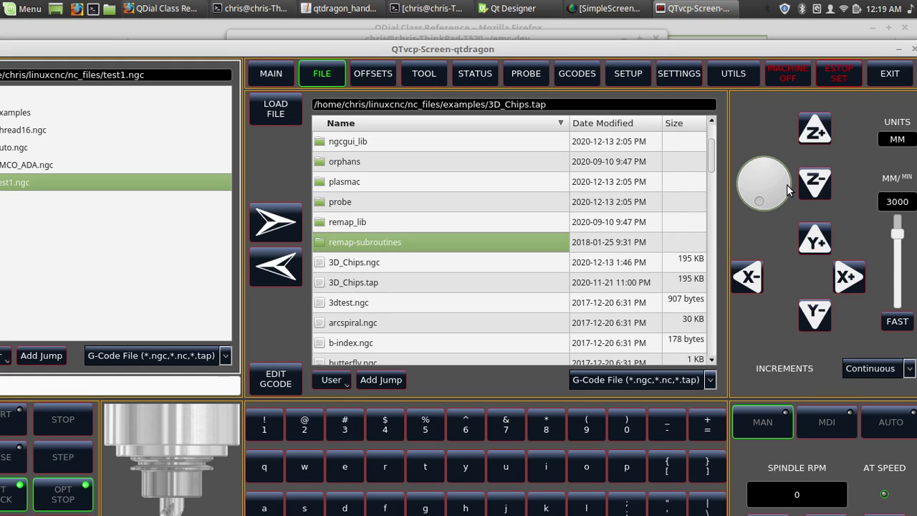
scroll(786, 190, down, 3)
scroll(786, 190, up, 3)
scroll(787, 190, down, 2)
scroll(786, 190, up, 1)
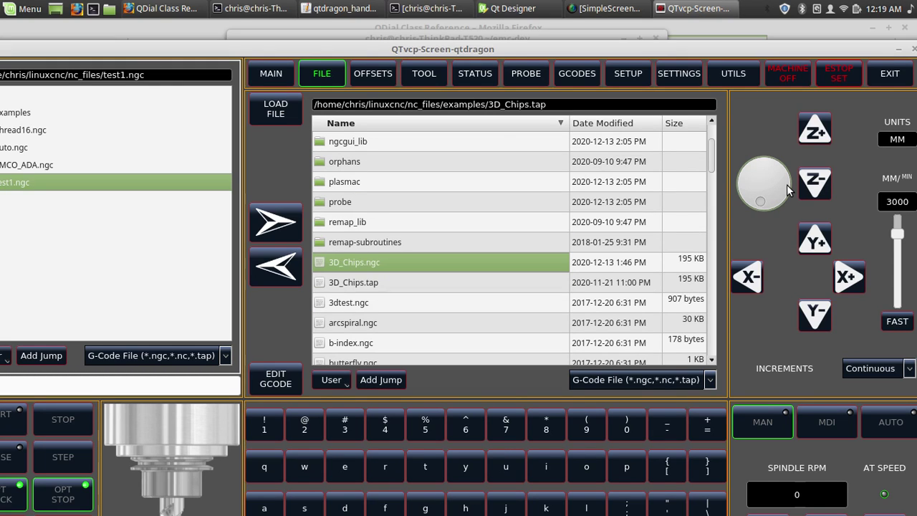
double_click(472, 266)
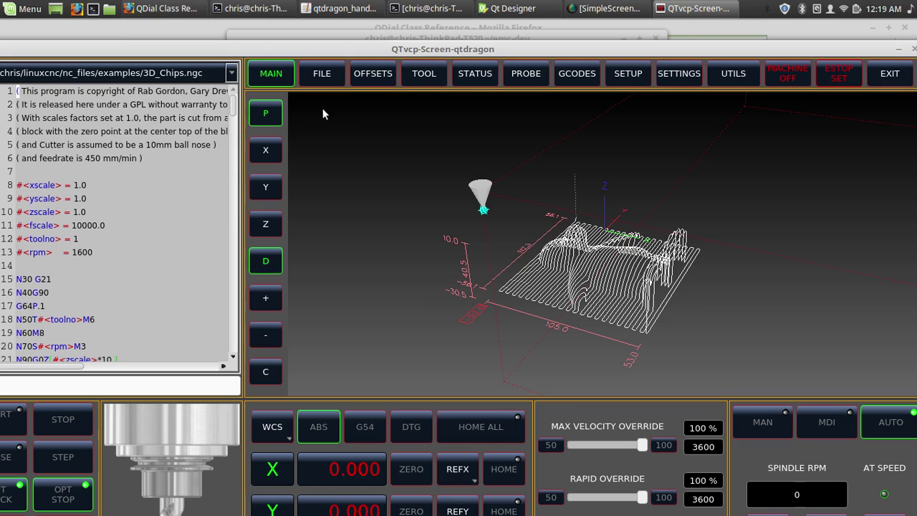
Step: Reset the emergency stop, turn the machine on, and switch it to manual mode
key(F1)
key(F2)
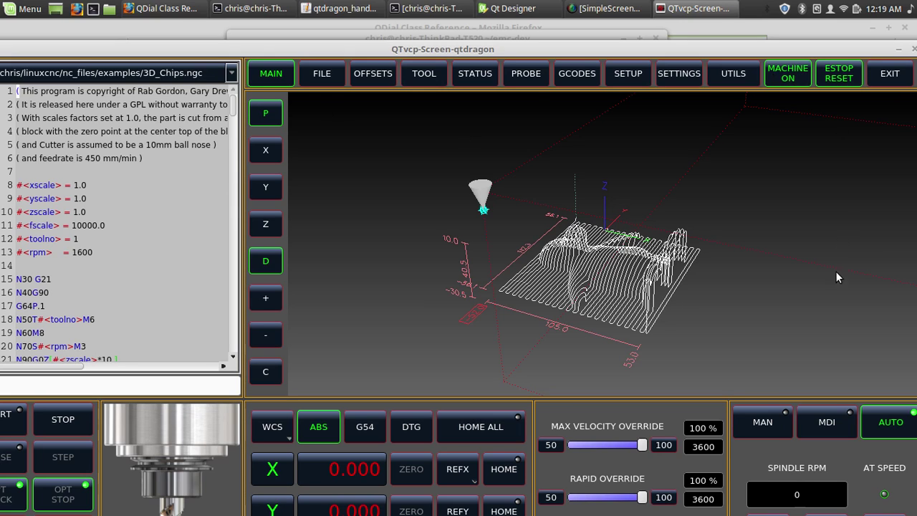
click(762, 422)
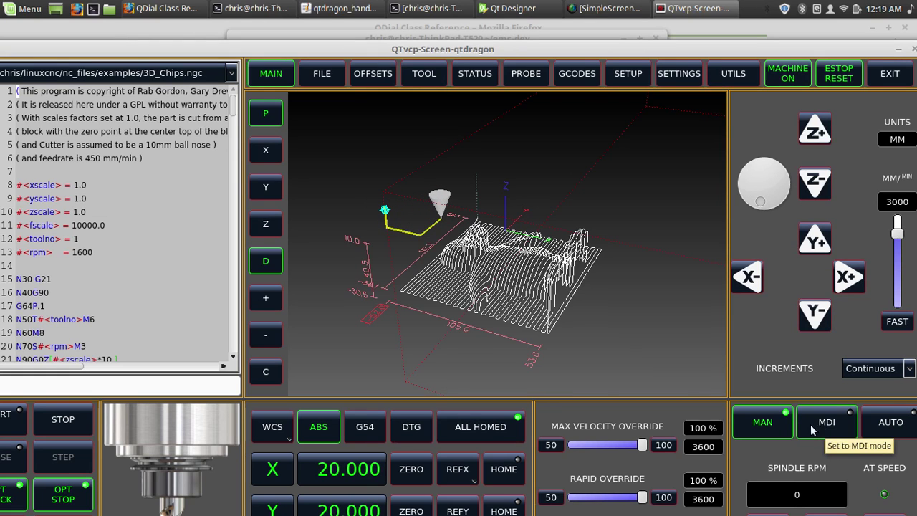
Step: Return to the file page showing the examples folder
scroll(505, 209, up, 1)
click(310, 68)
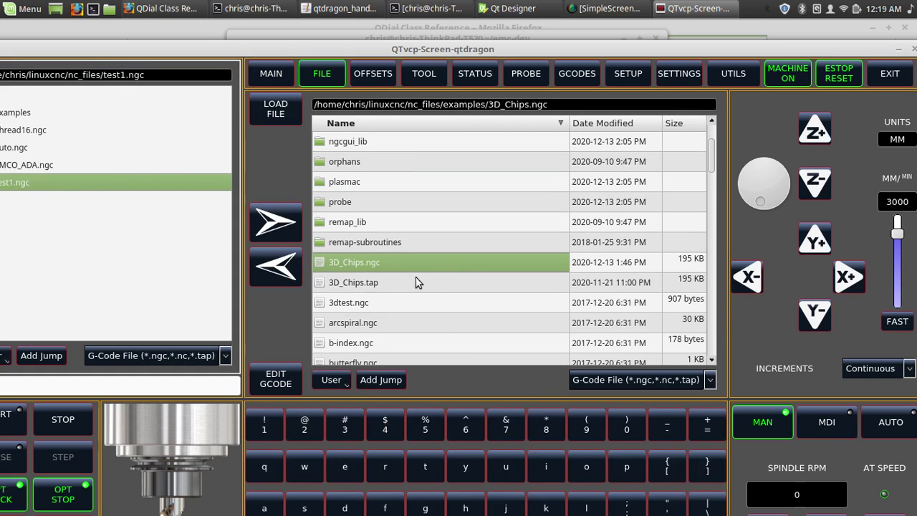
Step: Open the setup page and look over the setup notes for 3D_Chips.ngc
click(629, 74)
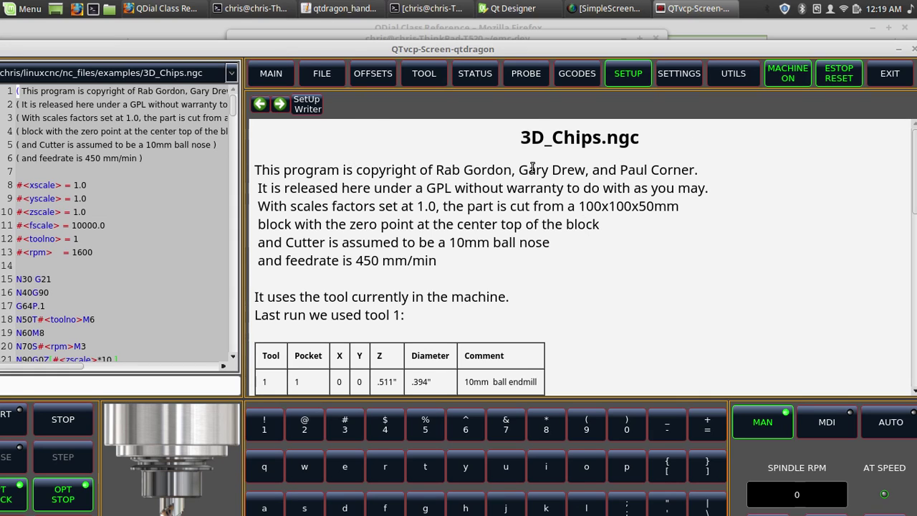
scroll(530, 167, down, 2)
scroll(530, 195, up, 2)
Step: Return to the file page and set the file type filter to All (*)
click(322, 73)
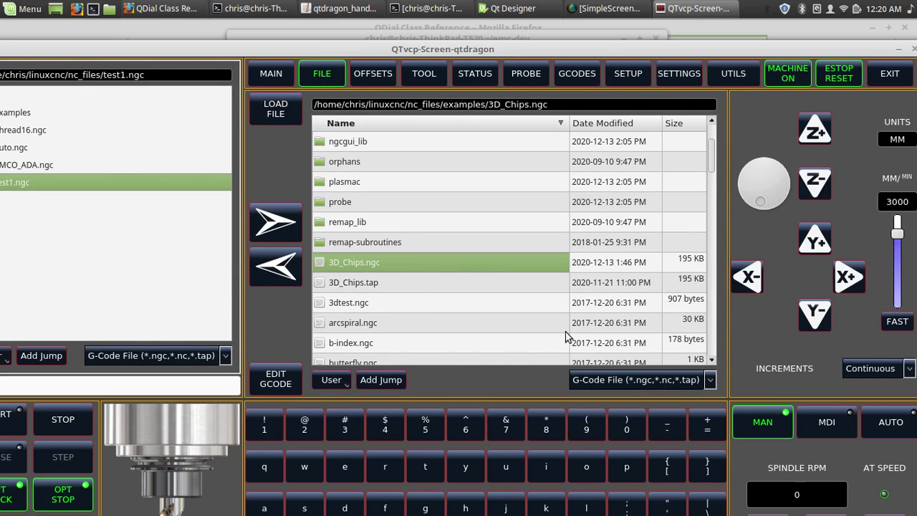
click(642, 378)
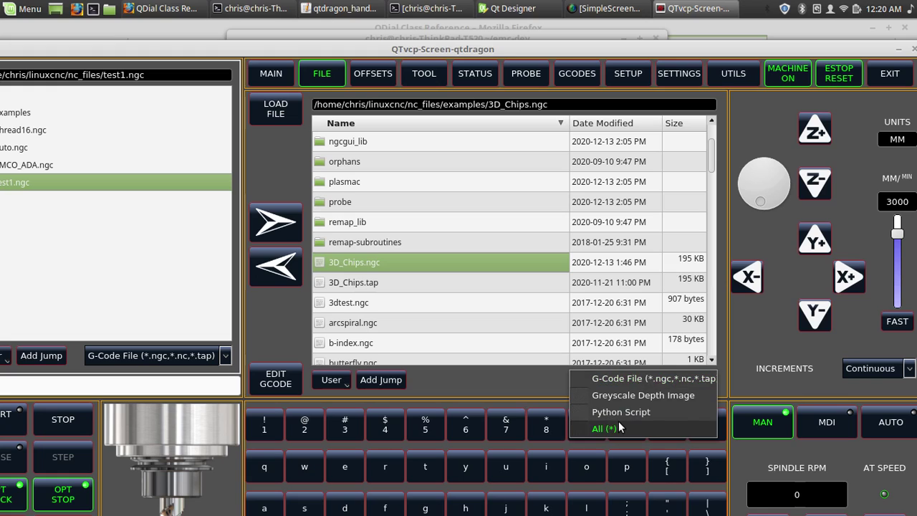
click(618, 424)
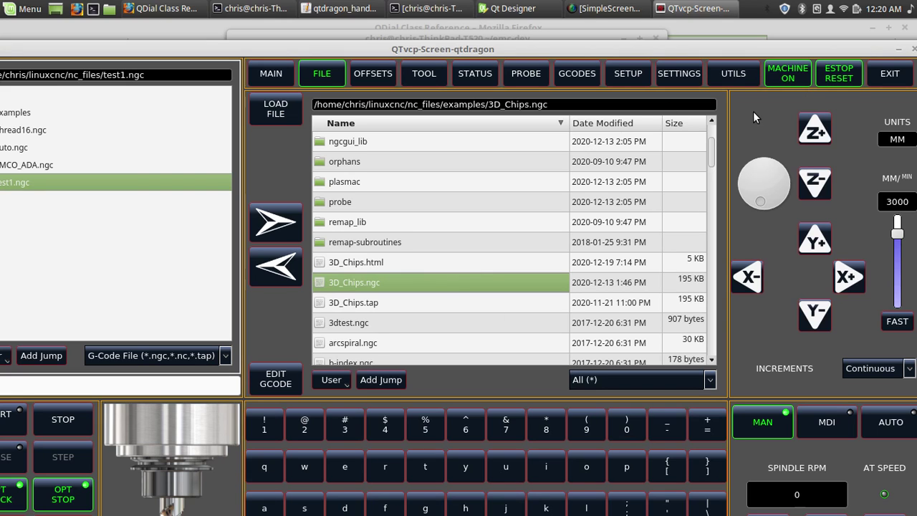
Step: Load 3D_Chips.ngc from the examples folder and switch the machine to manual mode
double_click(385, 283)
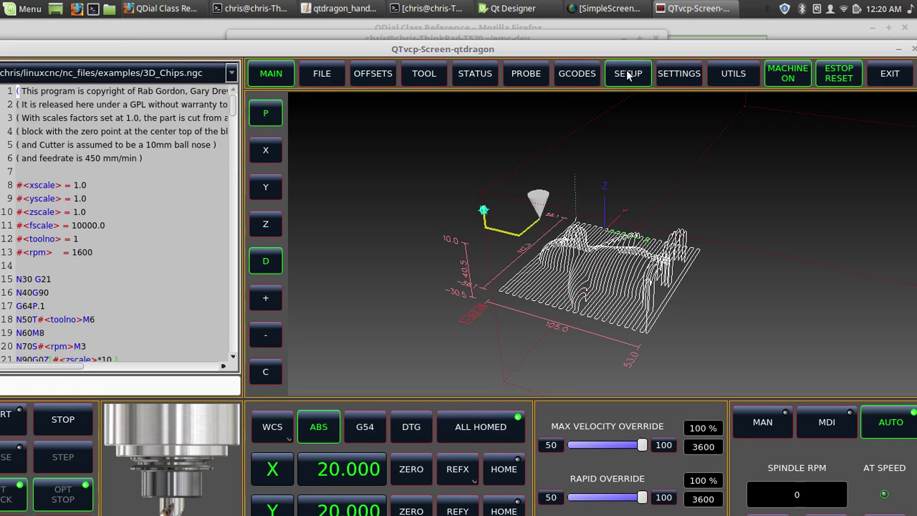
click(770, 419)
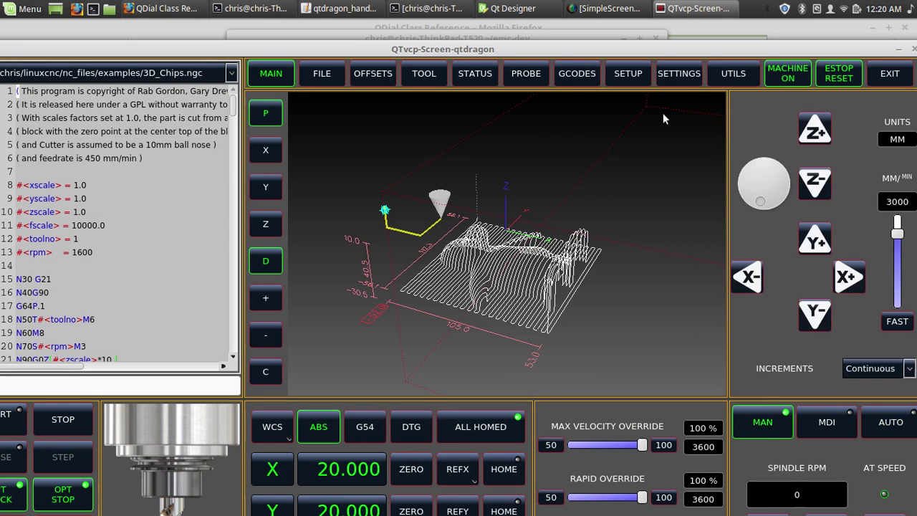
Step: Show the setup page again and examine the whole 3D_Chips.ngc sheet, including its tool table and tool diagram
click(635, 75)
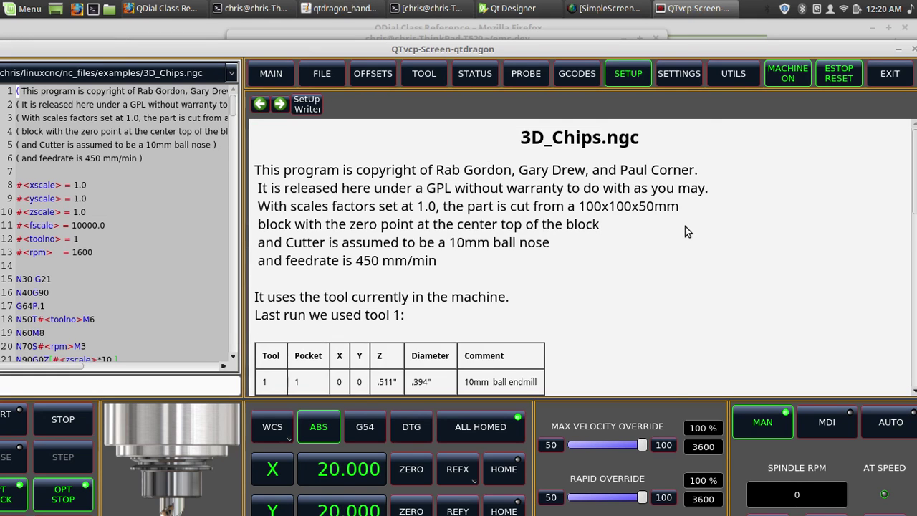
scroll(685, 229, down, 2)
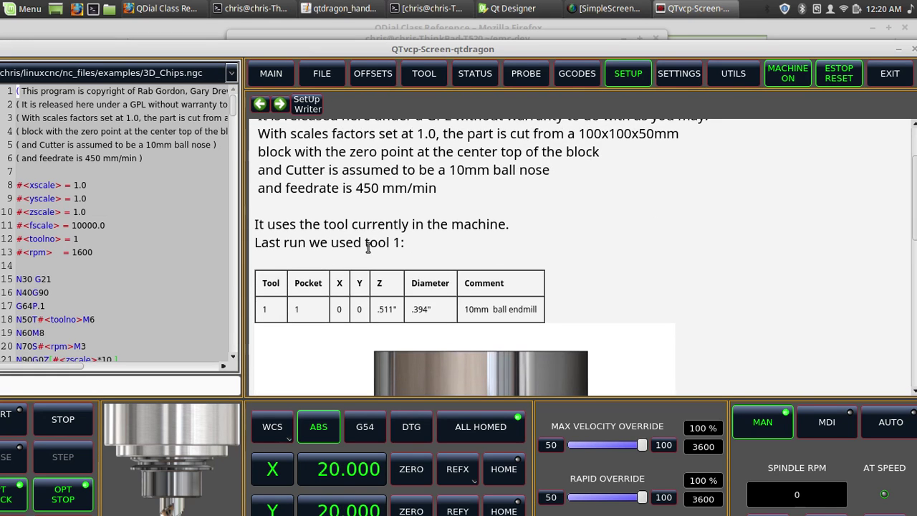
scroll(727, 245, down, 6)
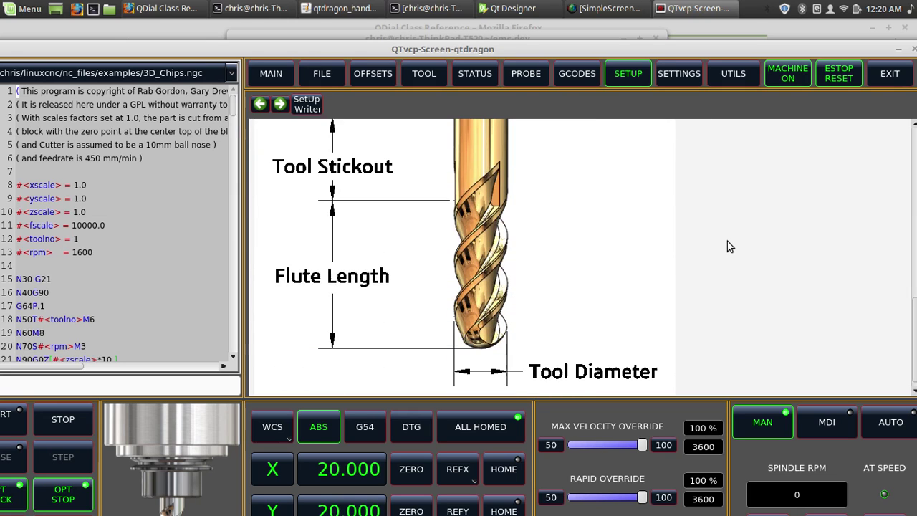
scroll(727, 246, up, 10)
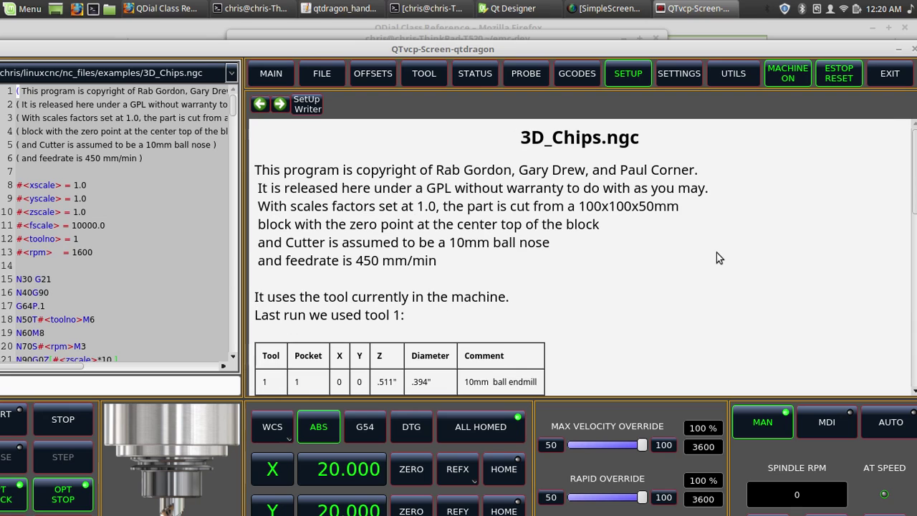
scroll(717, 252, down, 10)
scroll(716, 252, up, 10)
Step: Launch the SetUp Writer and open 3D_Chips.html from the examples folder in it
click(306, 109)
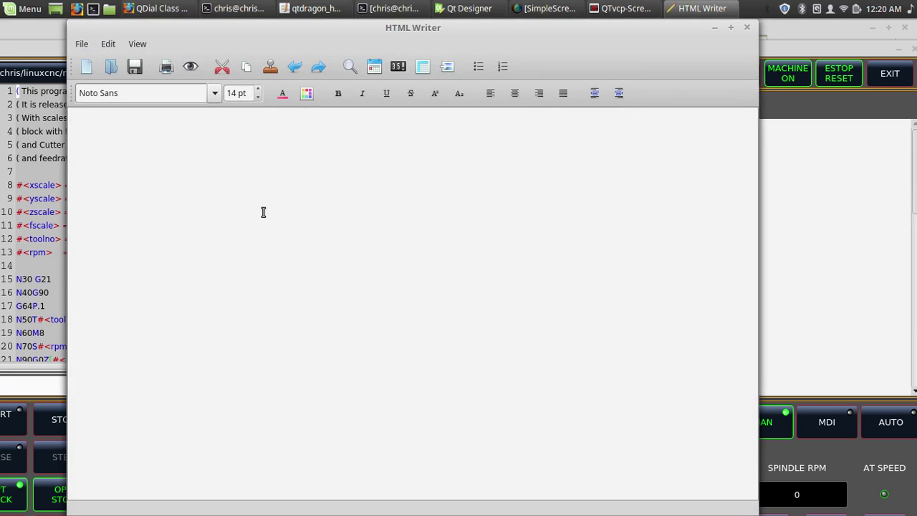
click(88, 44)
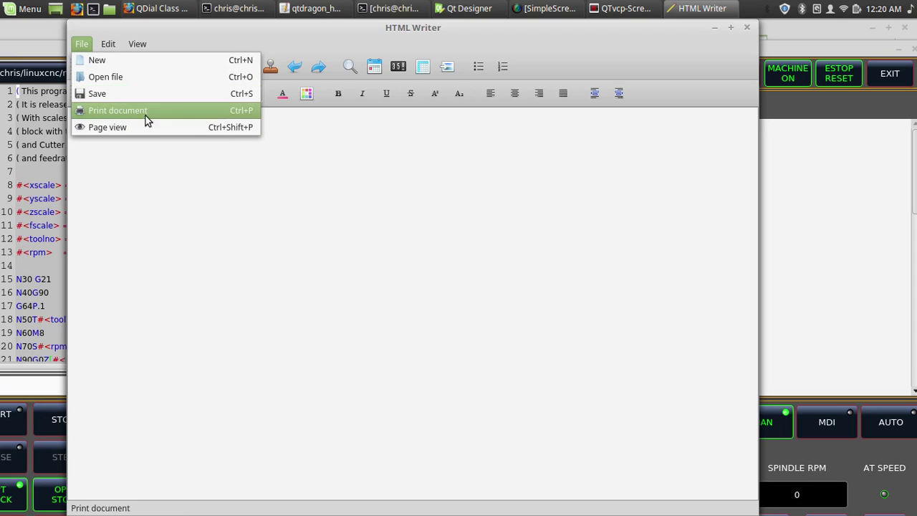
click(134, 76)
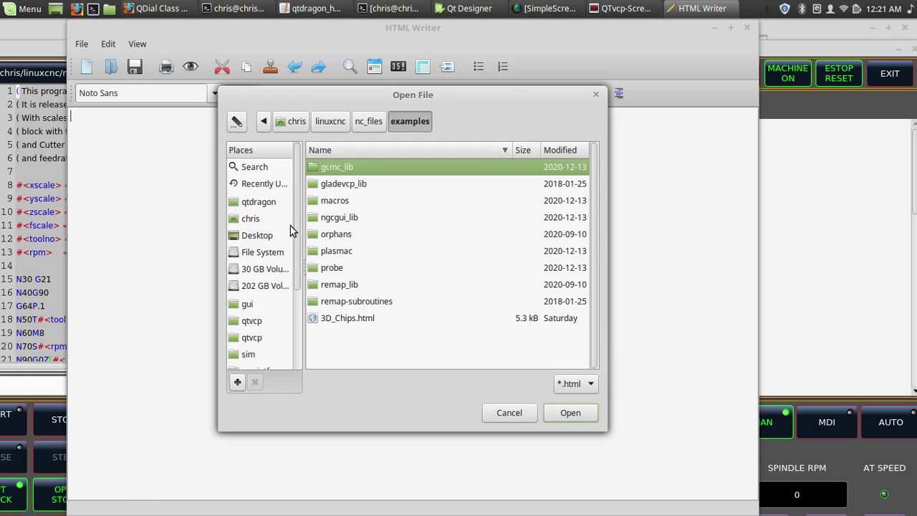
click(339, 318)
double_click(339, 318)
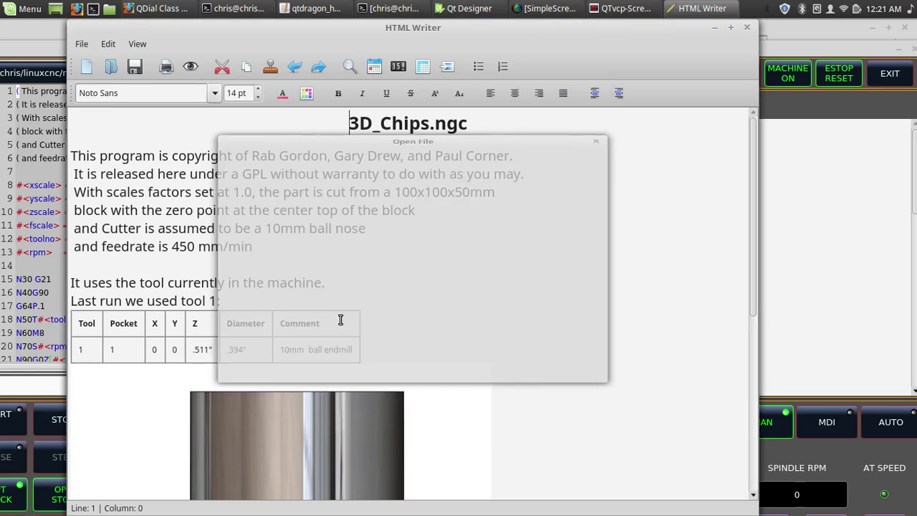
Step: Examine the 3D_Chips.html document in the HTML editor, from its title and notes to the tool table and tool picture
scroll(471, 281, down, 3)
scroll(471, 281, down, 3)
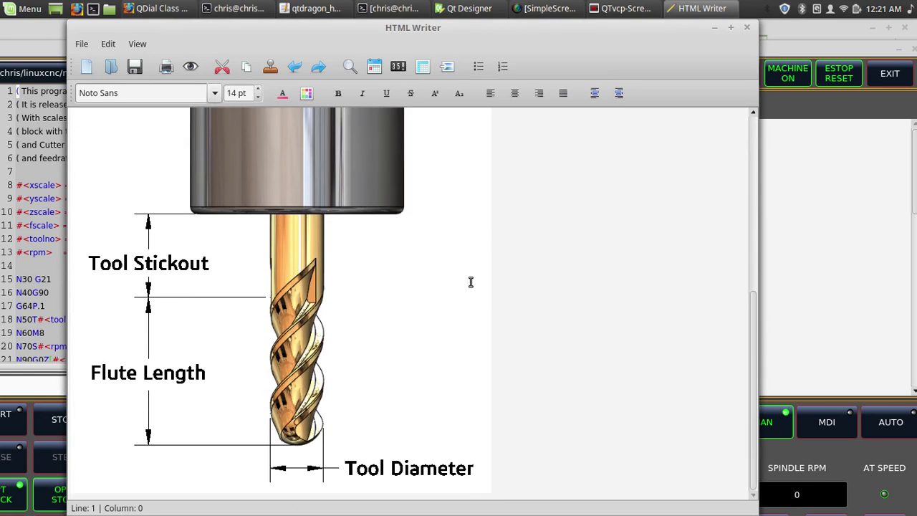
scroll(471, 281, up, 6)
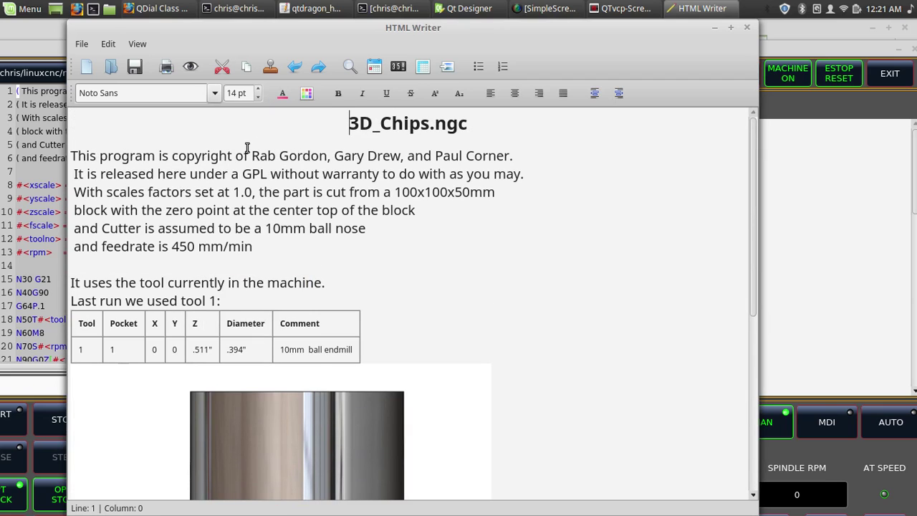
scroll(378, 229, down, 6)
scroll(379, 230, up, 6)
scroll(344, 257, down, 1)
scroll(343, 256, down, 5)
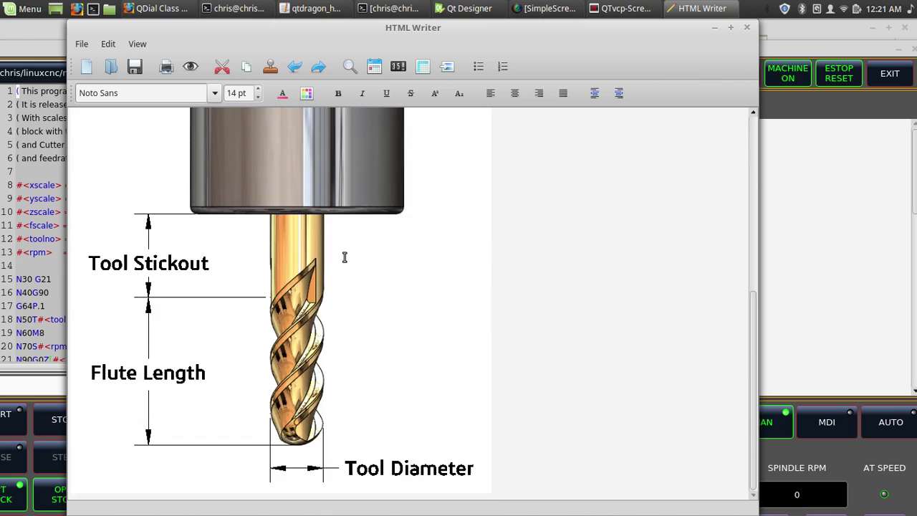
scroll(344, 257, up, 5)
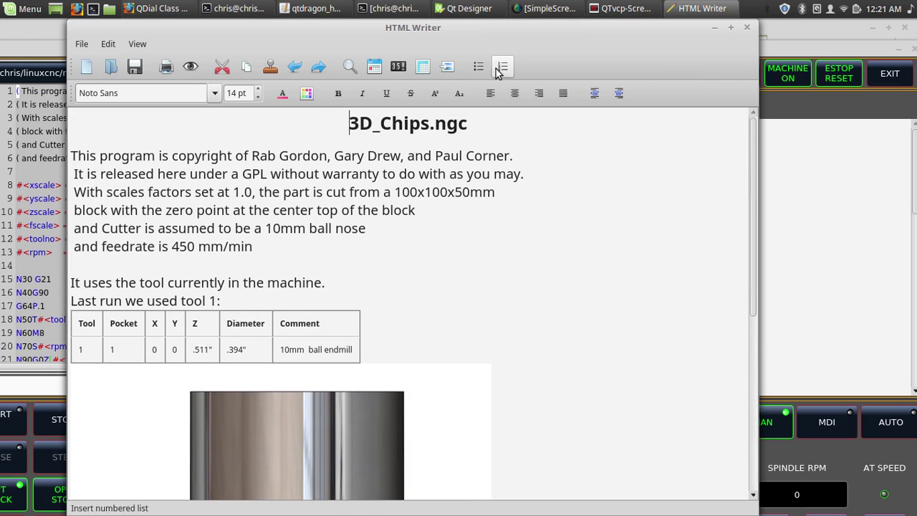
scroll(301, 225, down, 1)
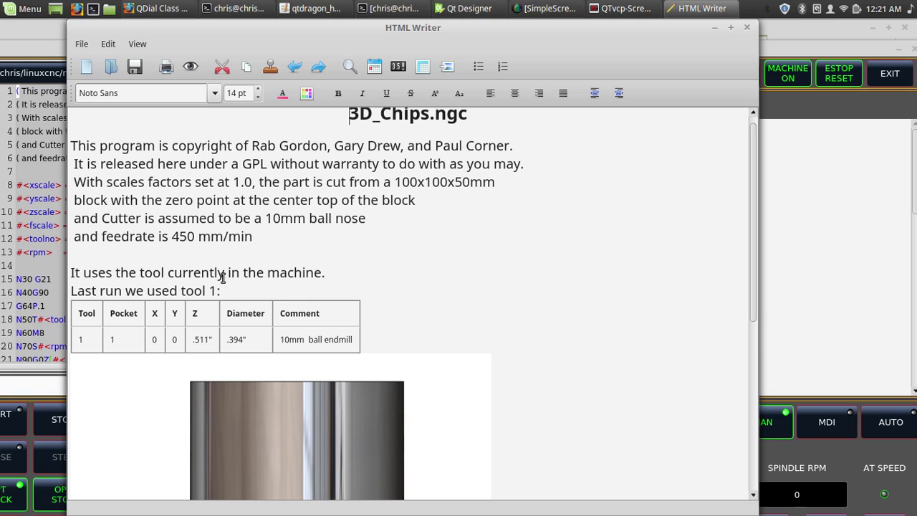
click(93, 256)
scroll(494, 112, down, 2)
scroll(412, 233, down, 8)
scroll(412, 232, up, 11)
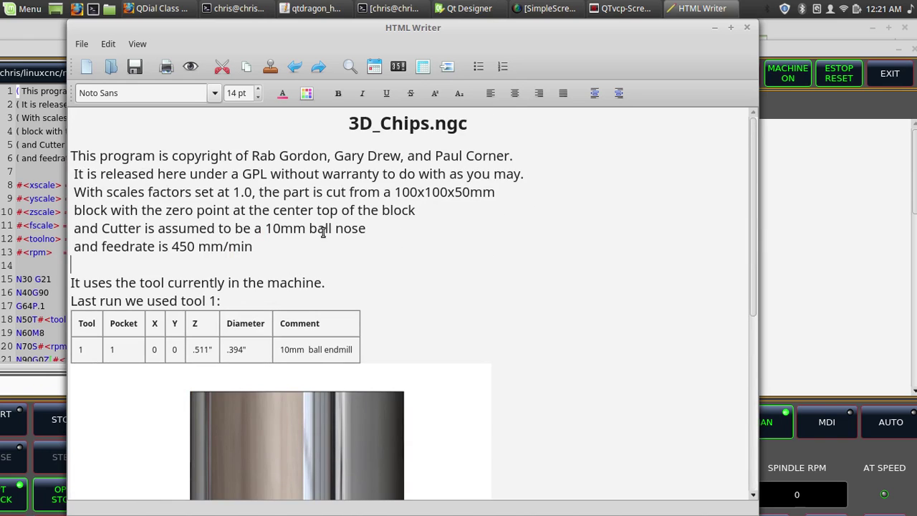
scroll(537, 247, down, 8)
scroll(537, 248, up, 2)
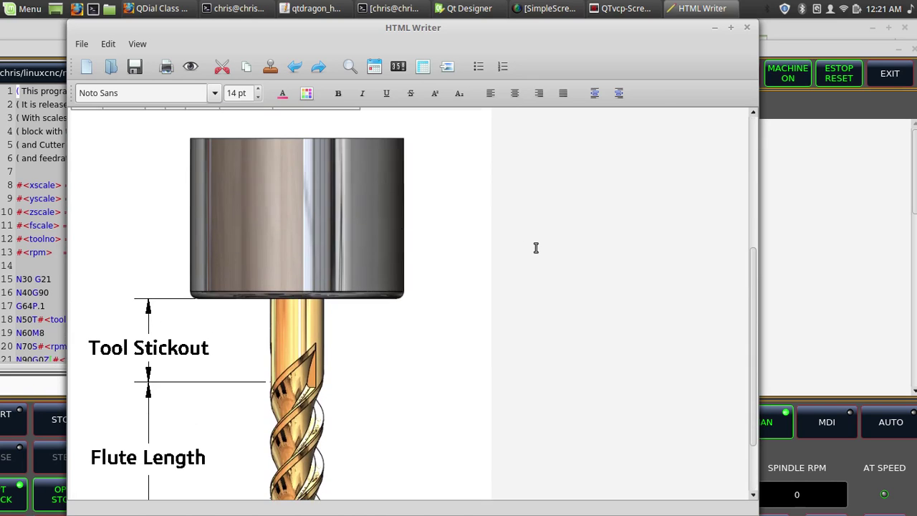
Step: Close the HTML Writer without saving the document
click(747, 29)
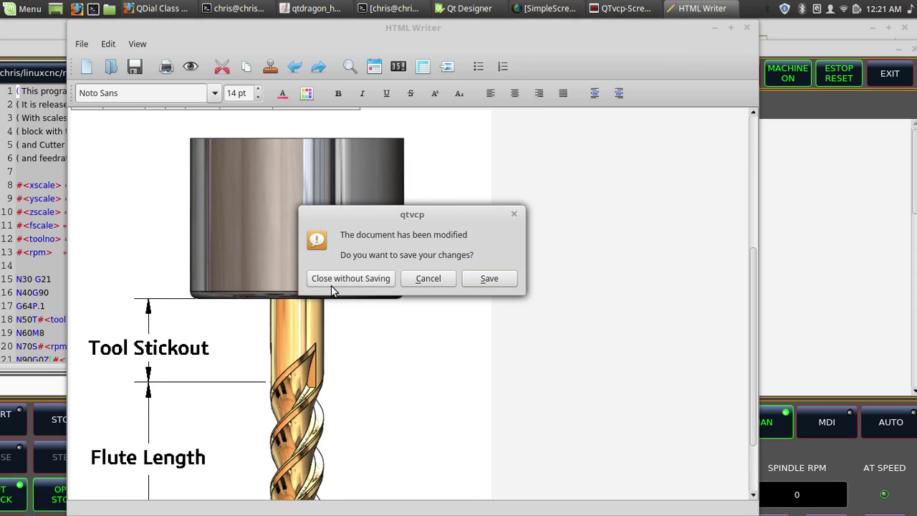
click(336, 280)
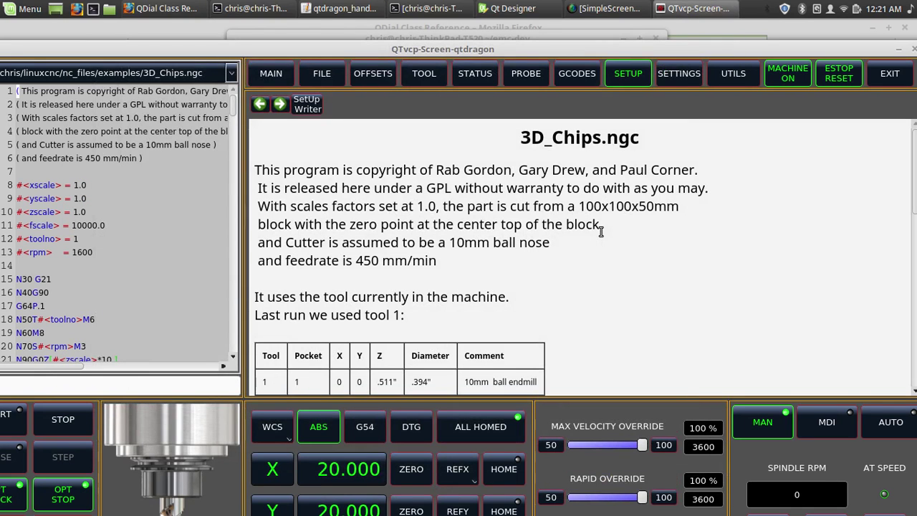